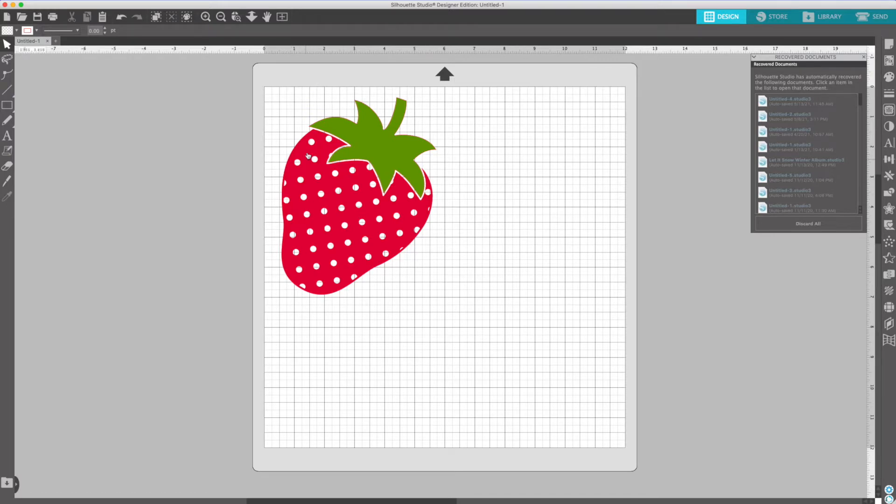
Step: Ungroup the strawberry design and move the green leaves off the mat, away from the red dotted berry
right_click(347, 183)
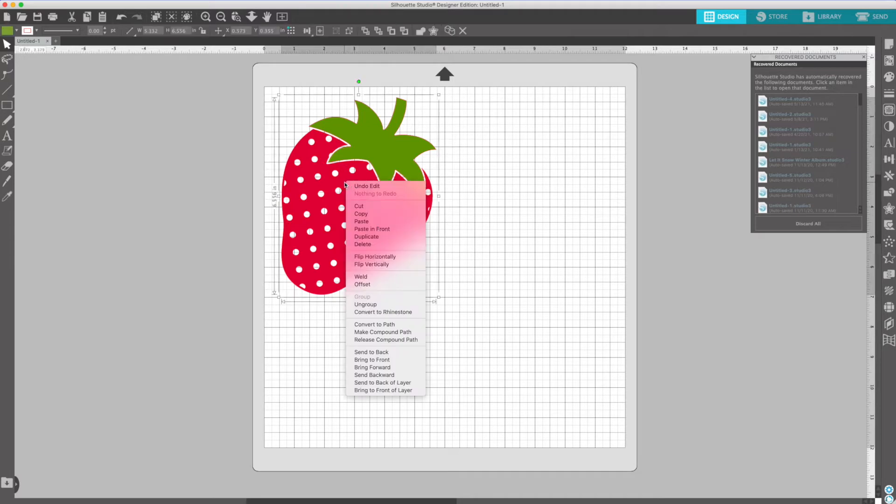
left_click(376, 305)
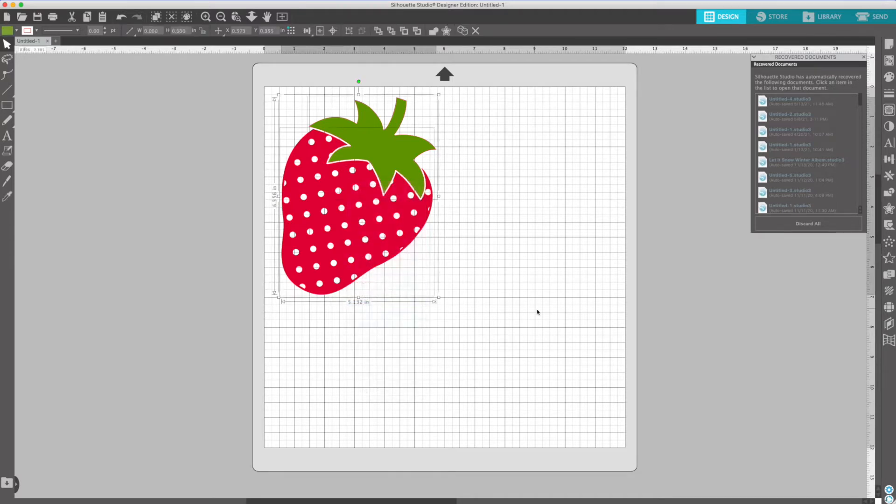
left_click(537, 310)
left_click_drag(397, 156, 192, 155)
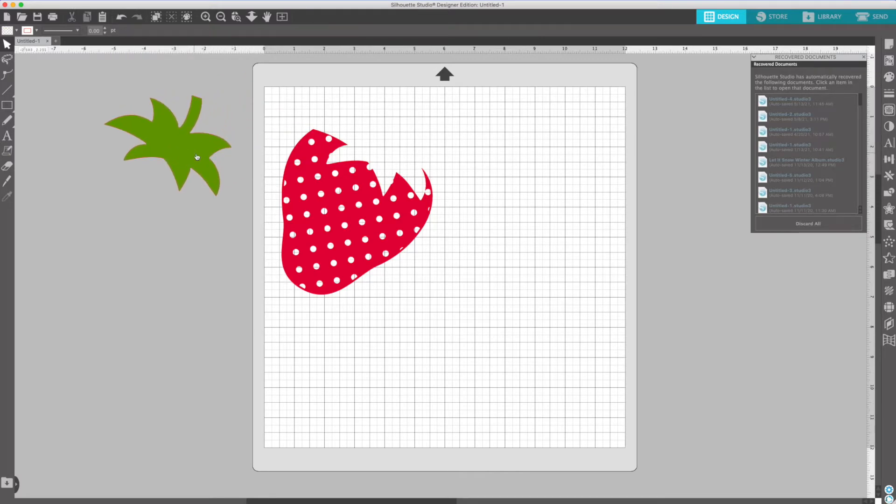
left_click_drag(343, 184, 376, 179)
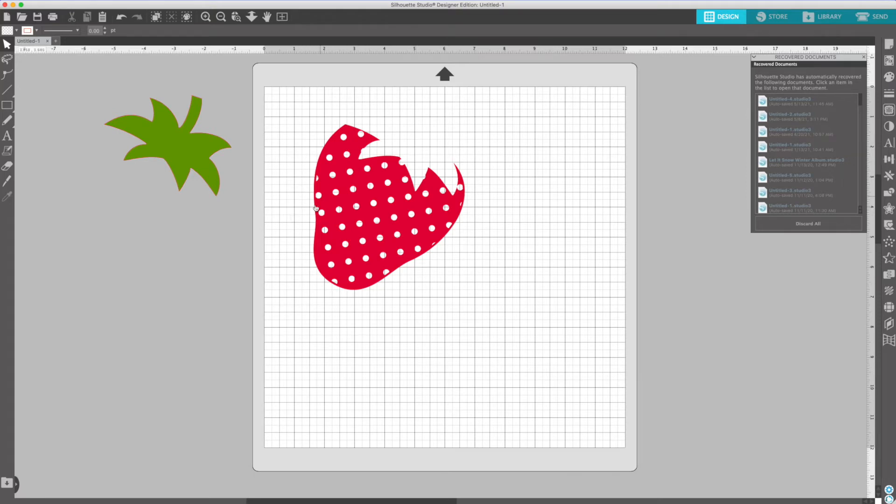
Step: Release the red berry's compound path and move the solid berry shape away from the dots
right_click(366, 216)
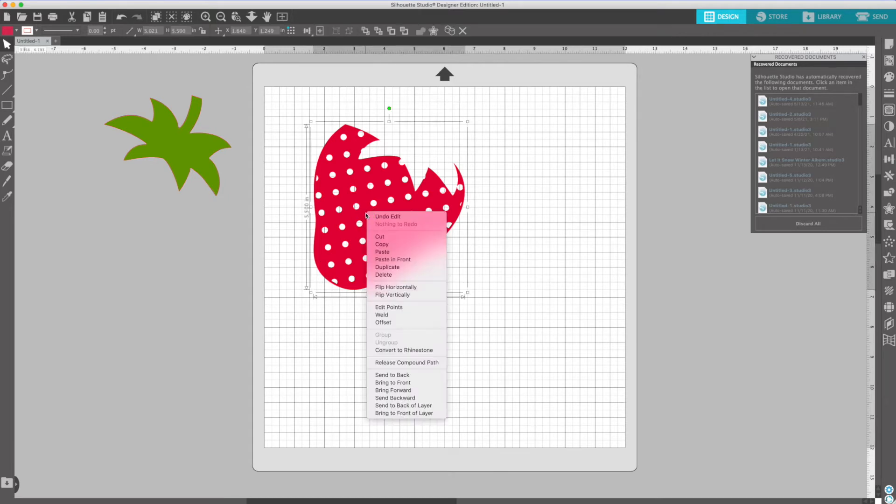
left_click(391, 363)
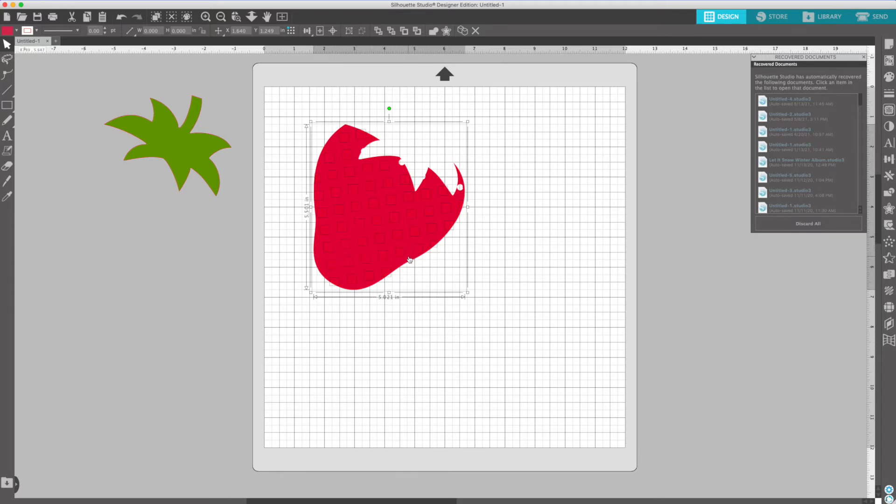
left_click(409, 312)
left_click_drag(410, 257, 691, 390)
left_click(279, 216)
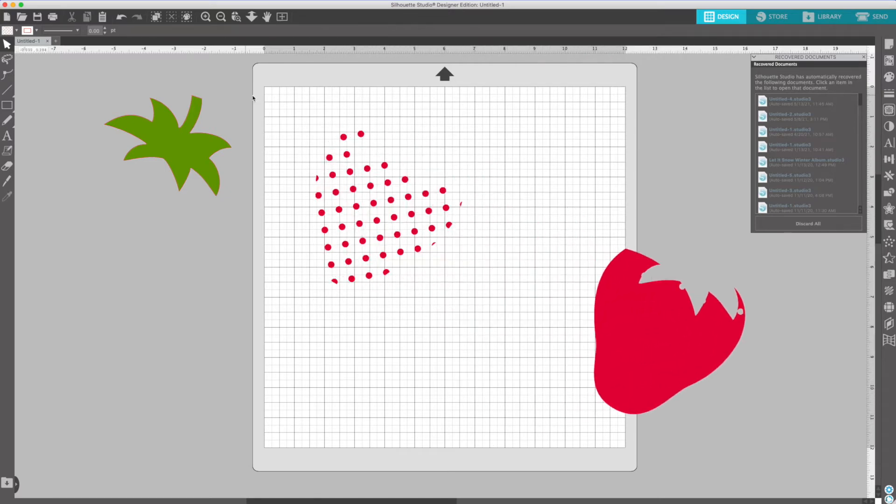
Step: Delete all the loose red dots and move the solid berry back onto the upper left of the mat
left_click_drag(286, 99, 472, 305)
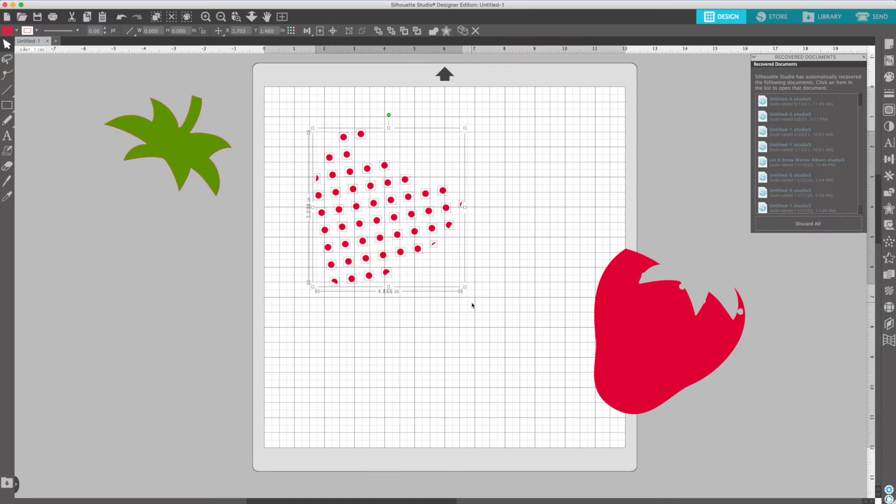
key("Delete")
left_click_drag(643, 336, 338, 209)
key("Escape")
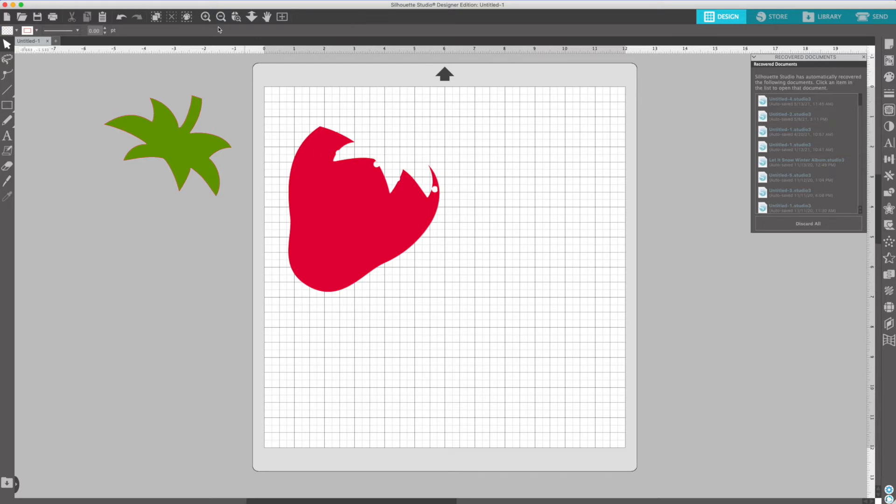
Step: Edit the berry's points and delete those forming the leftover dot hole near its upper right tip
left_click(205, 17)
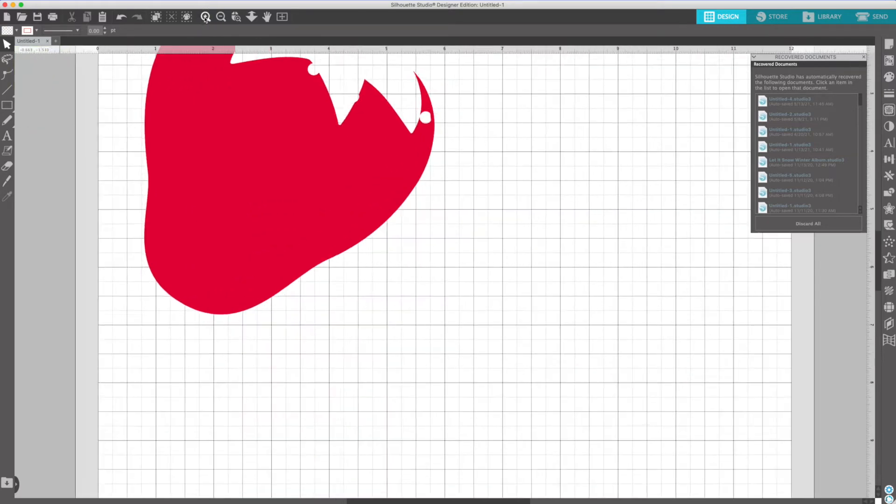
scroll(260, 274, "up", 5)
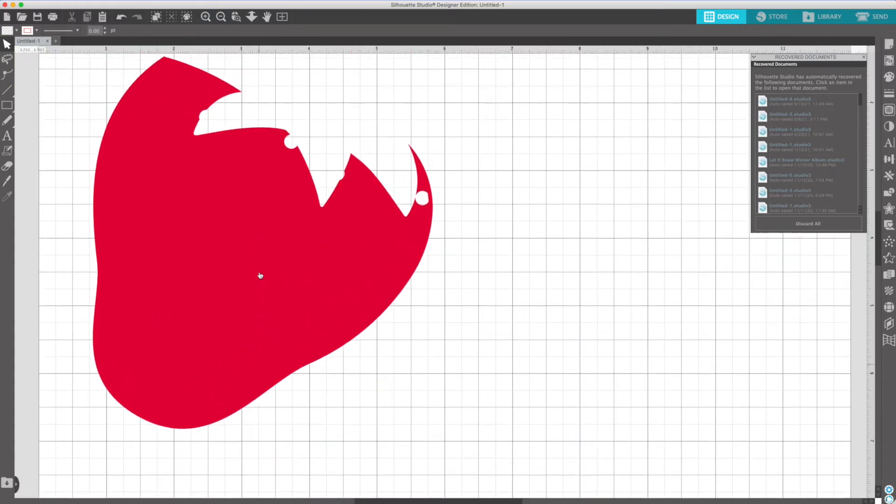
scroll(259, 273, "left", 3)
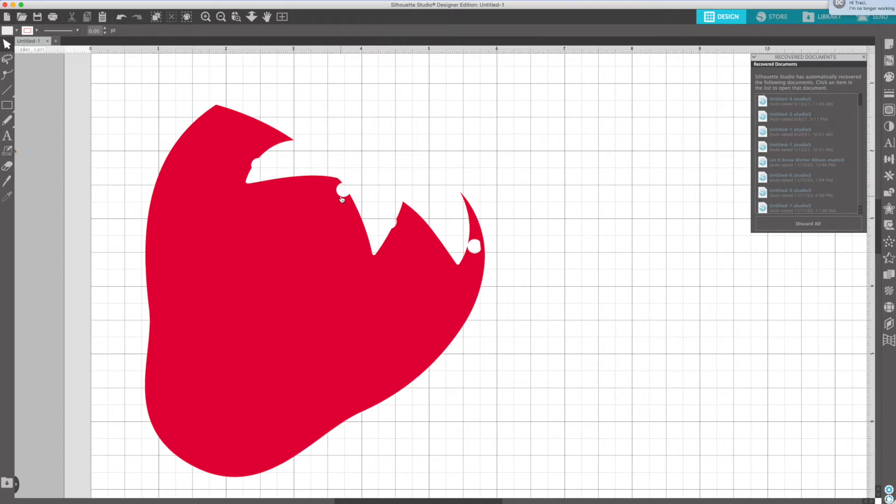
left_click(407, 272)
double_click(404, 269)
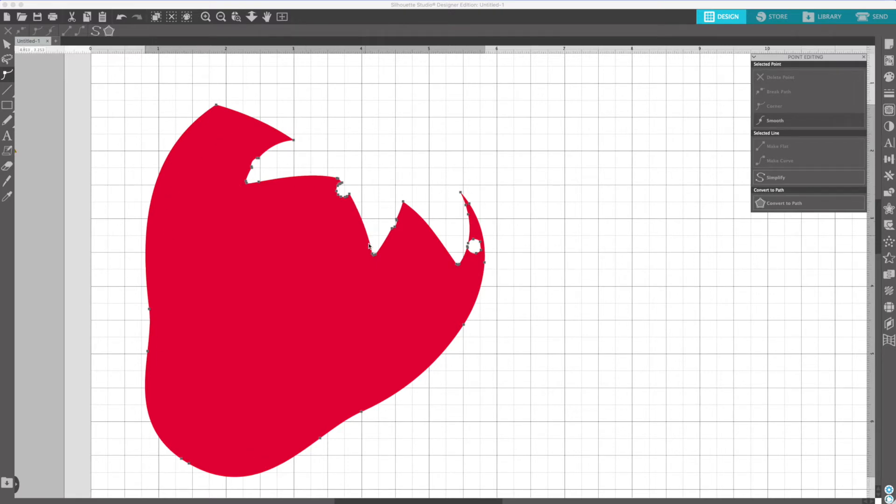
left_click(475, 242)
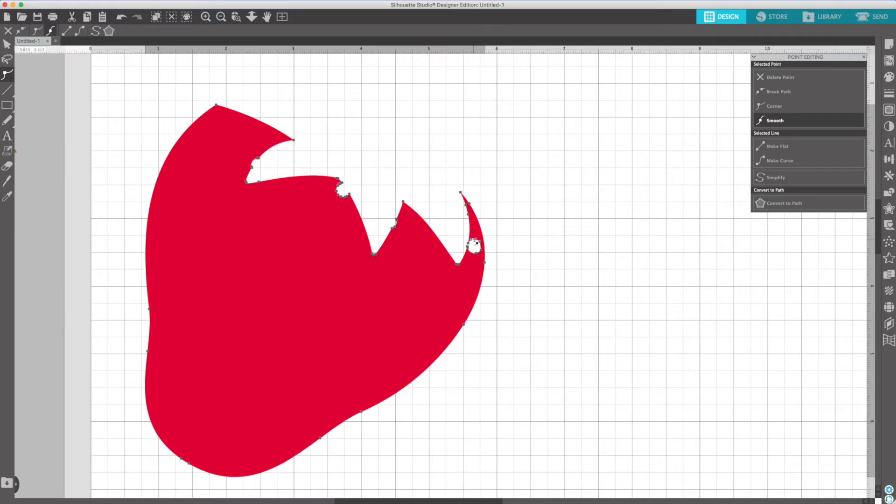
left_click(476, 242)
mouse_move(478, 240)
left_mouse_down()
mouse_move(481, 255)
mouse_move(468, 251)
left_mouse_up()
left_click(482, 247)
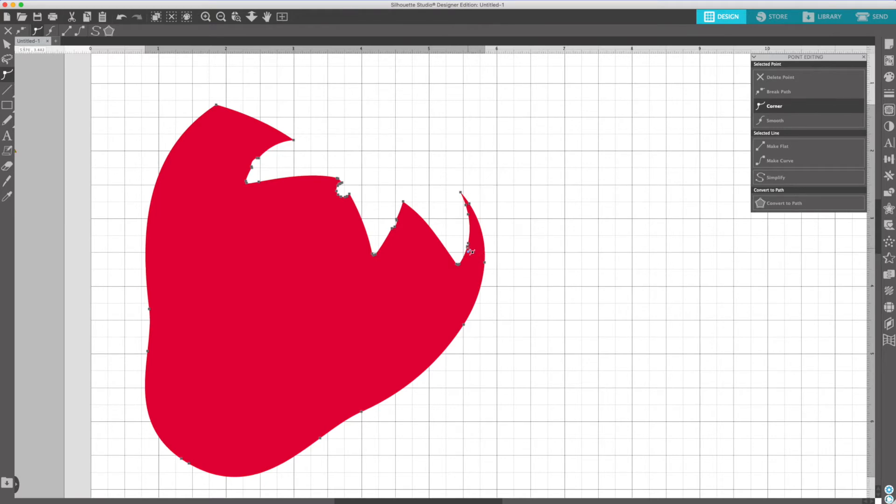
left_click(504, 233)
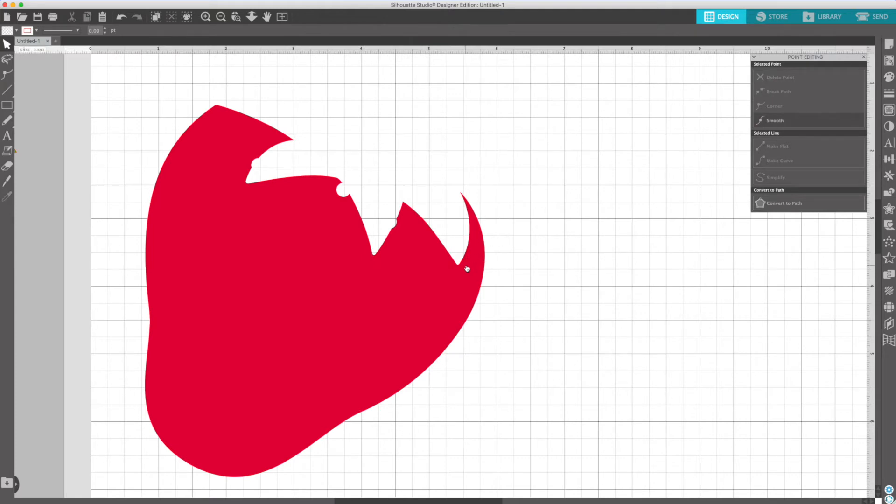
Step: Delete the extra edit point that forms the small dot indentation on the berry's middle leaf notch
left_click(396, 227)
double_click(396, 228)
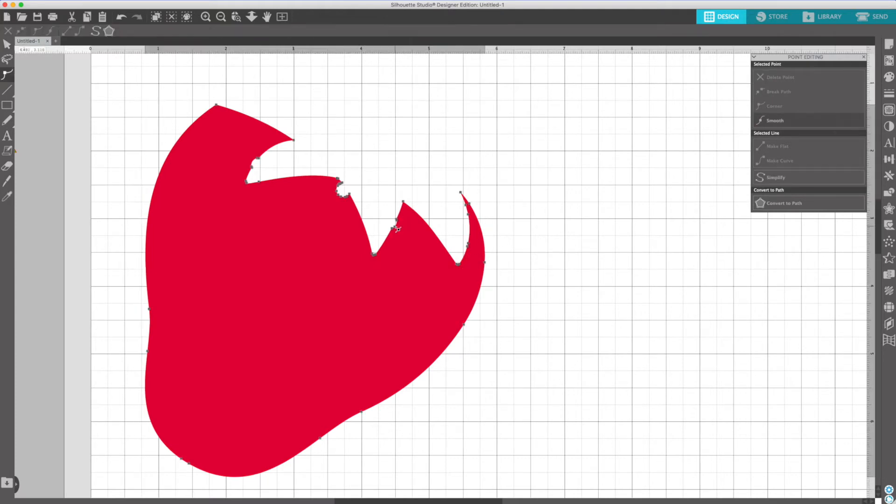
left_click(397, 222)
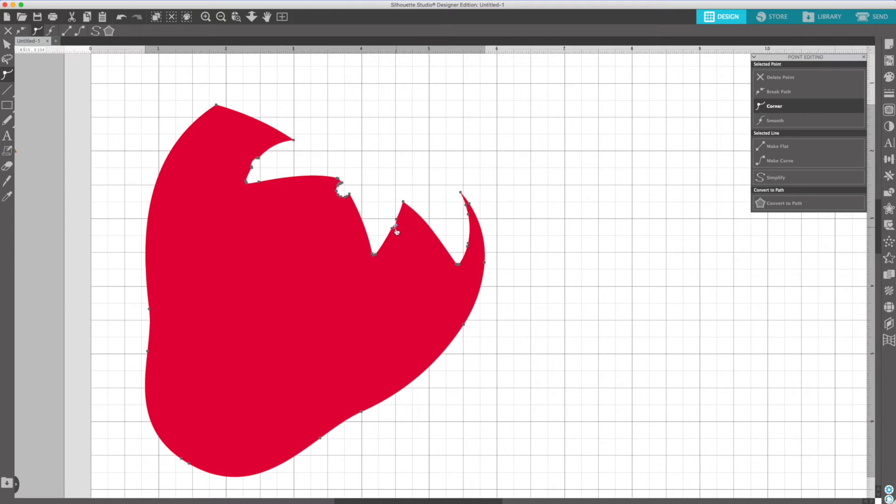
key("Delete")
left_click(431, 190)
Step: Delete the extra edit points of the two remaining dot cut-outs along the berry's upper left edge
double_click(341, 194)
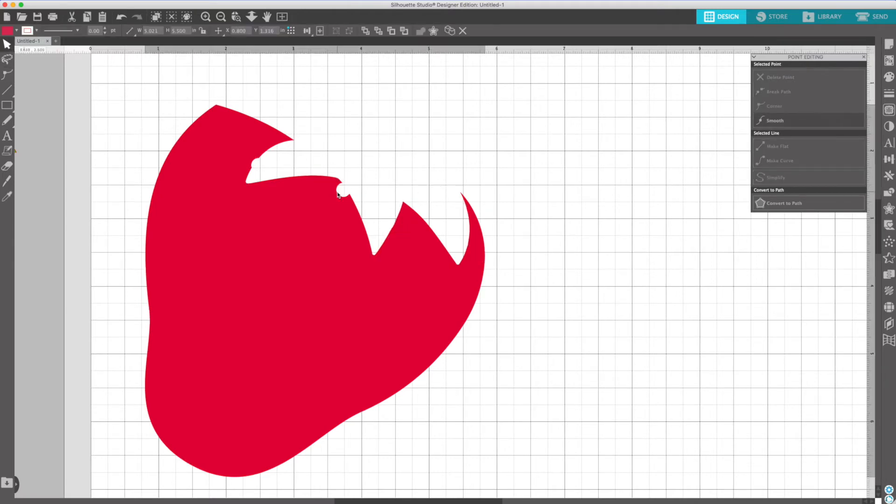
left_click(347, 199)
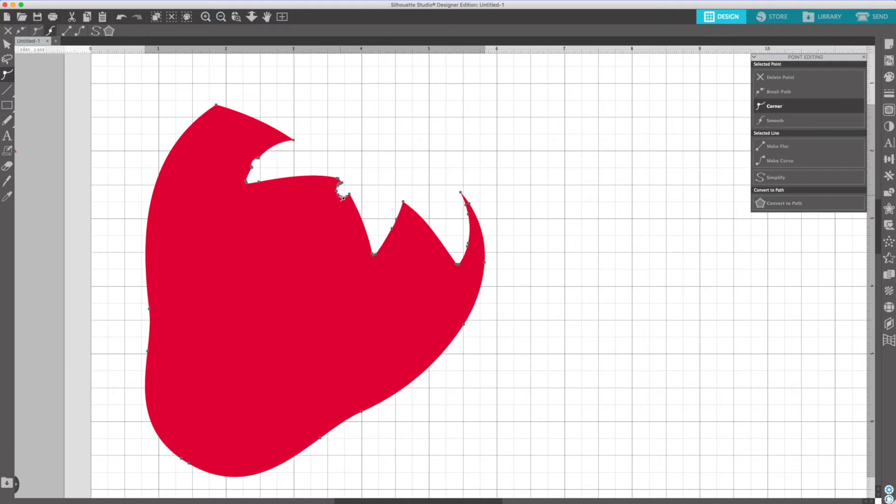
left_click(341, 198)
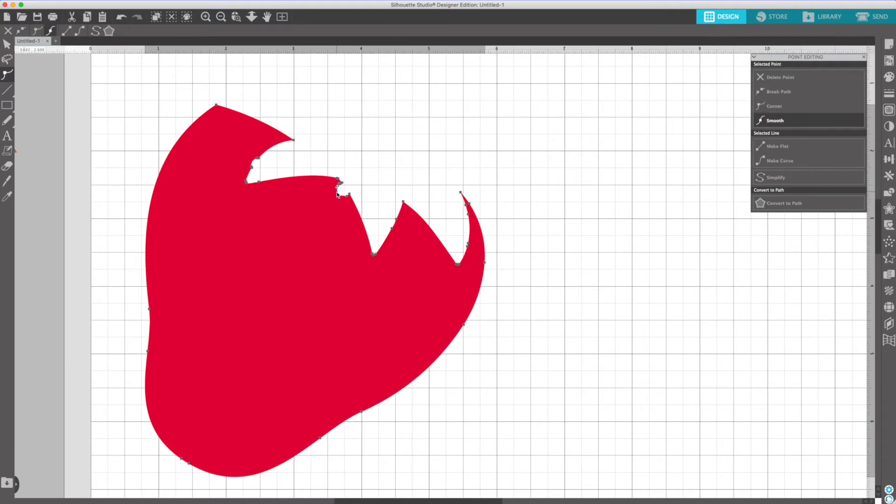
left_click(337, 188)
left_click(337, 188)
left_click(340, 188)
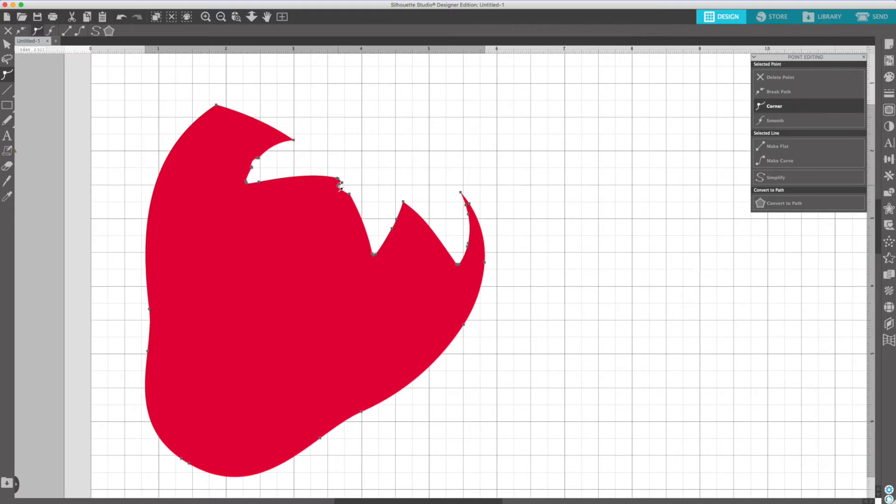
left_click(340, 189)
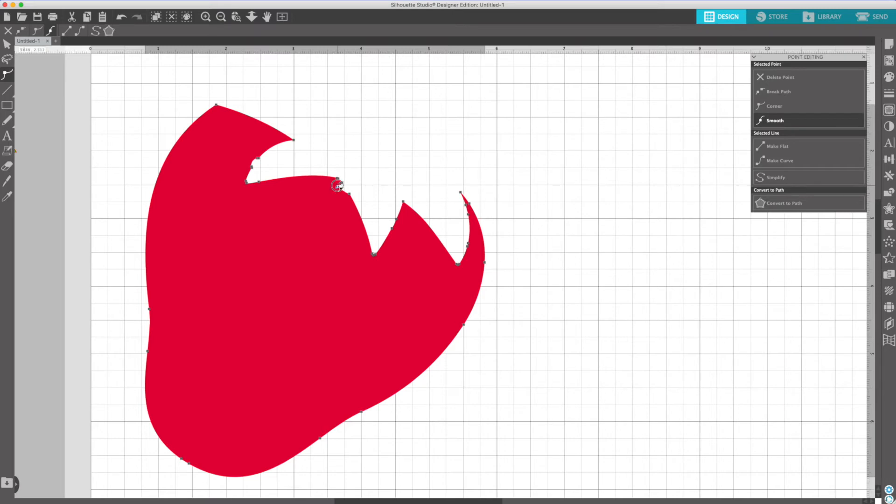
left_click(341, 183)
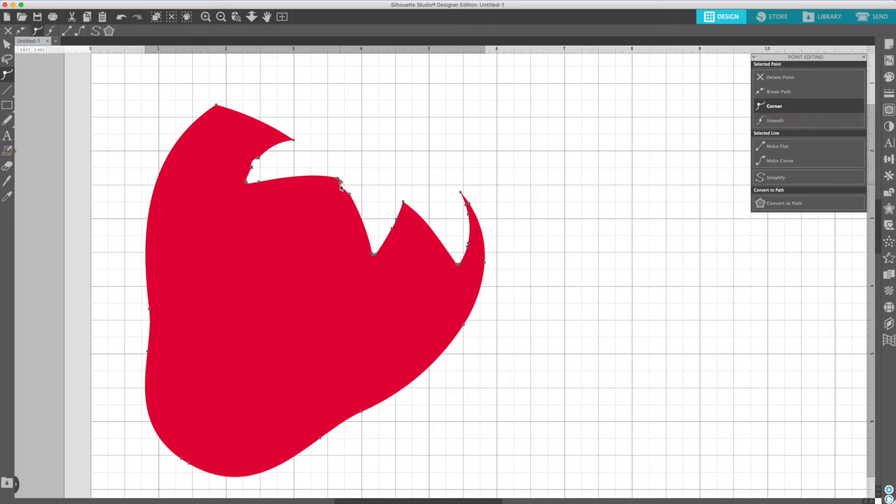
left_click(341, 187)
key("Delete")
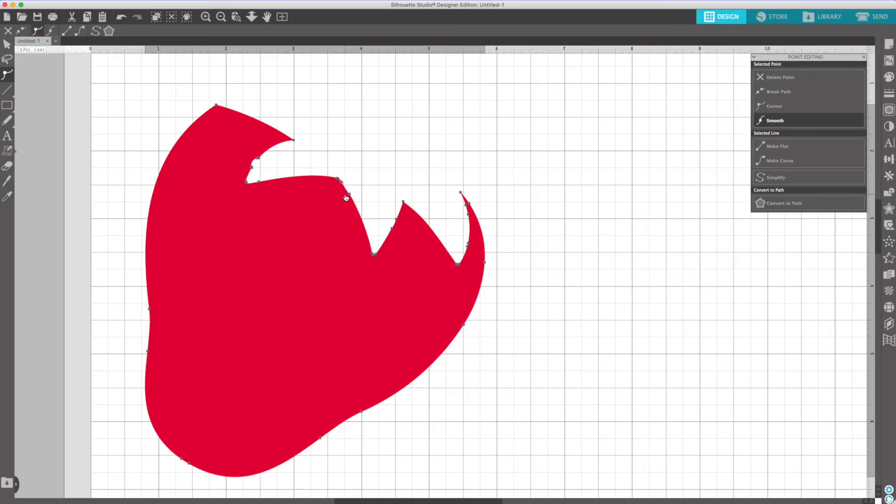
left_click(383, 173)
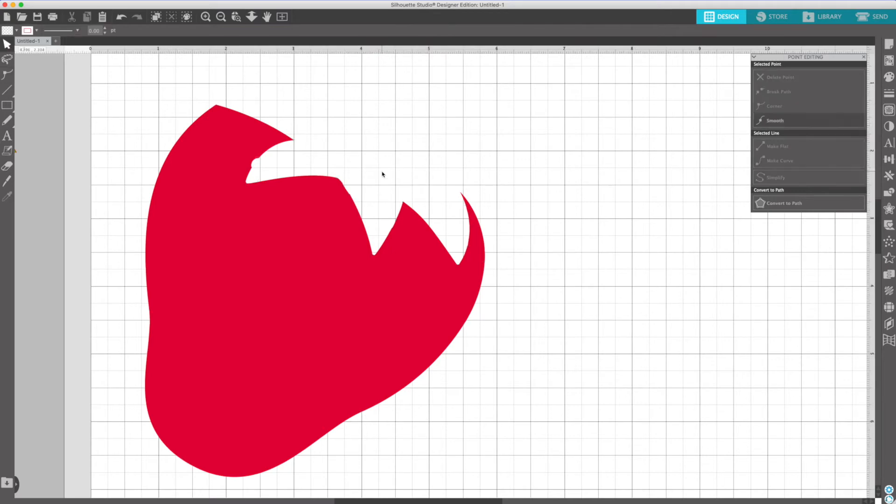
double_click(255, 163)
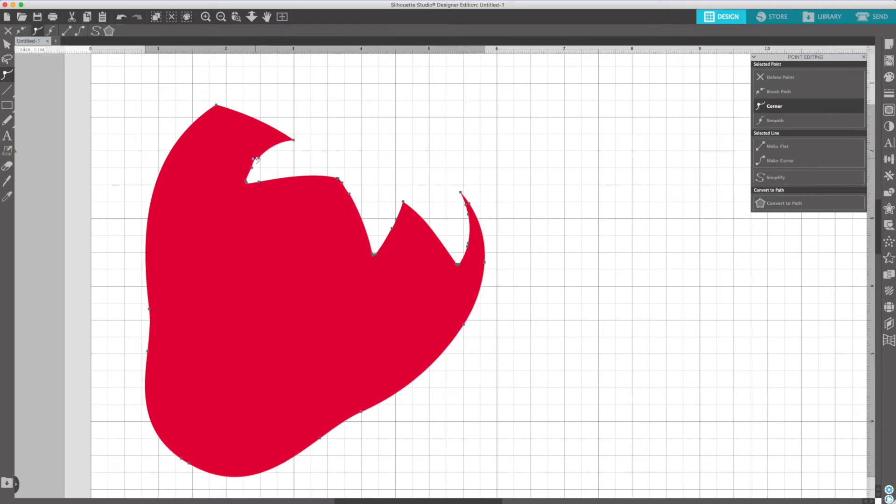
left_click(315, 163)
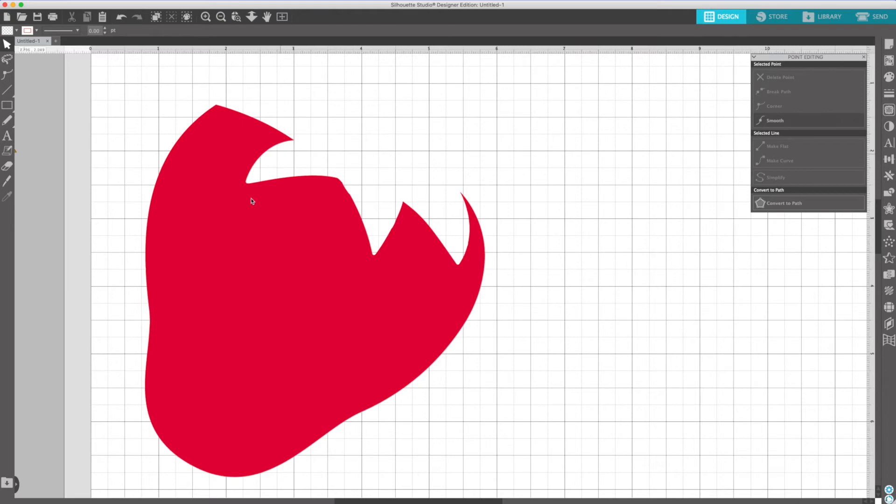
Step: Move the green leaves back onto the mat and fit them into the notches at the berry's top
left_click(221, 17)
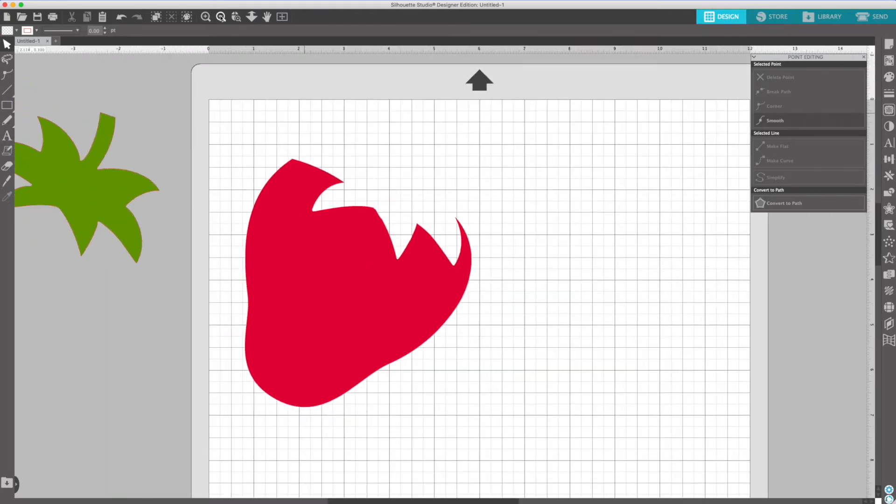
left_click(221, 17)
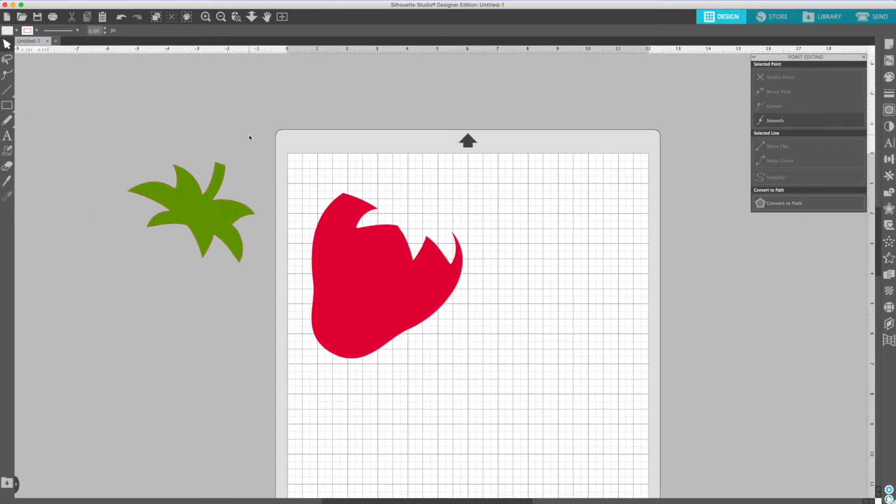
scroll(250, 137, "down", 1)
left_click_drag(202, 199, 413, 197)
left_click_drag(413, 197, 414, 197)
left_click(507, 196)
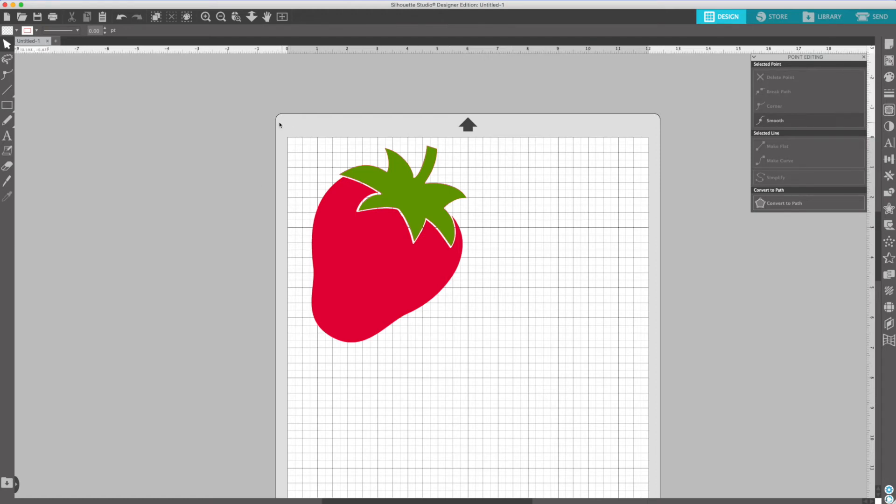
Step: Group the green leaves and the red berry together
left_click_drag(275, 121, 490, 385)
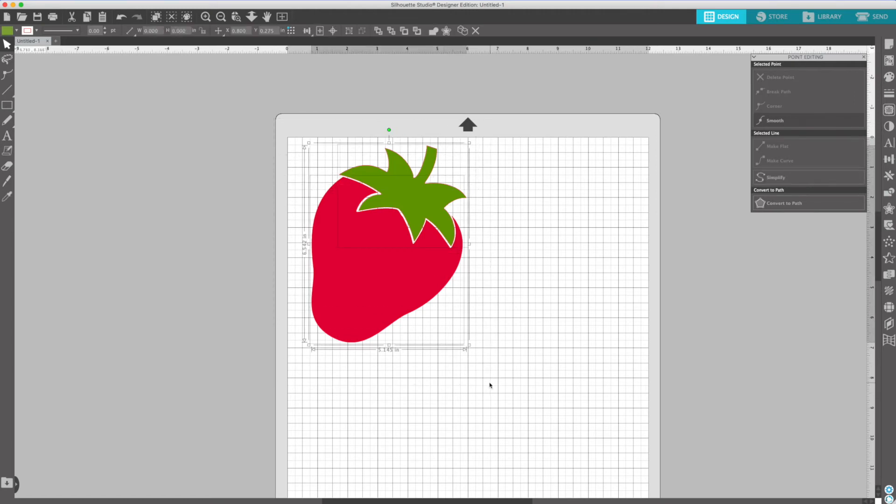
right_click(423, 322)
left_click(454, 439)
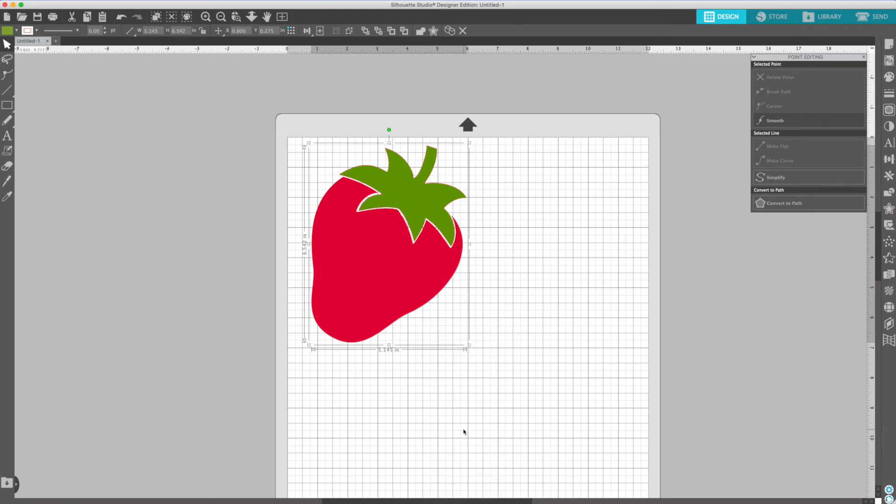
Step: Create an external offset around the grouped strawberry at a distance of 0.090 in
left_click(889, 209)
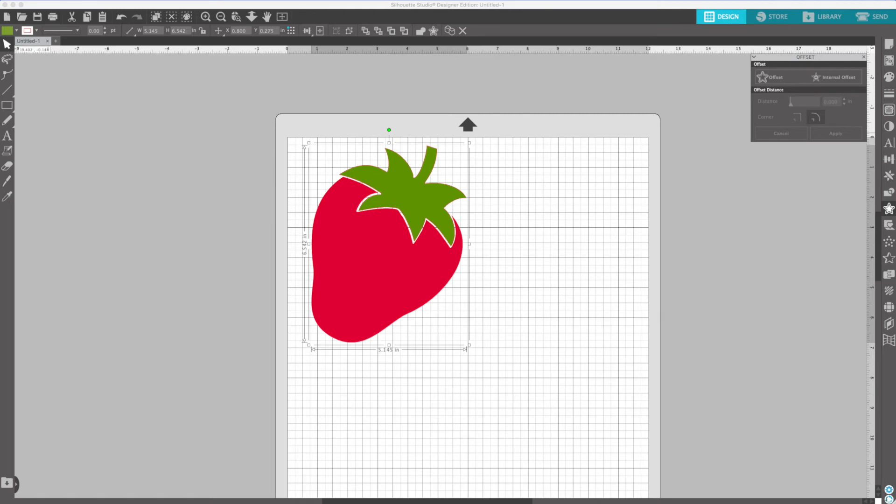
left_click(773, 78)
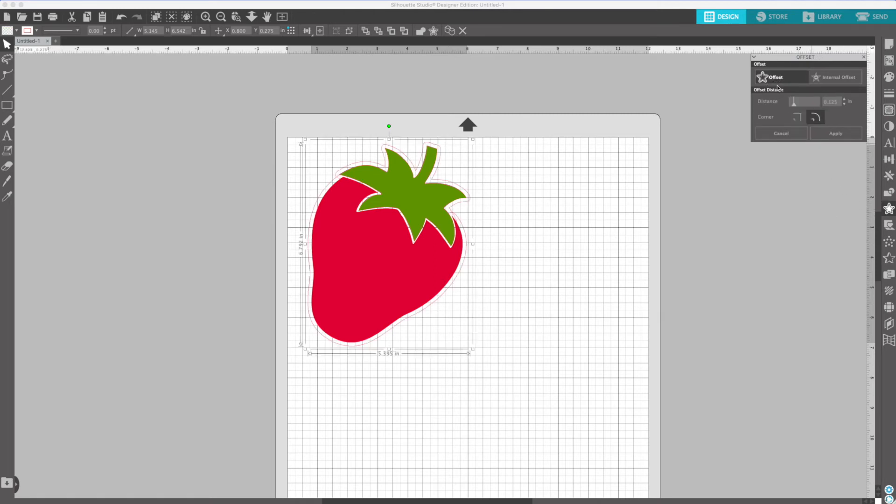
left_click(845, 103)
left_click(845, 103)
left_click(845, 104)
left_click(844, 103)
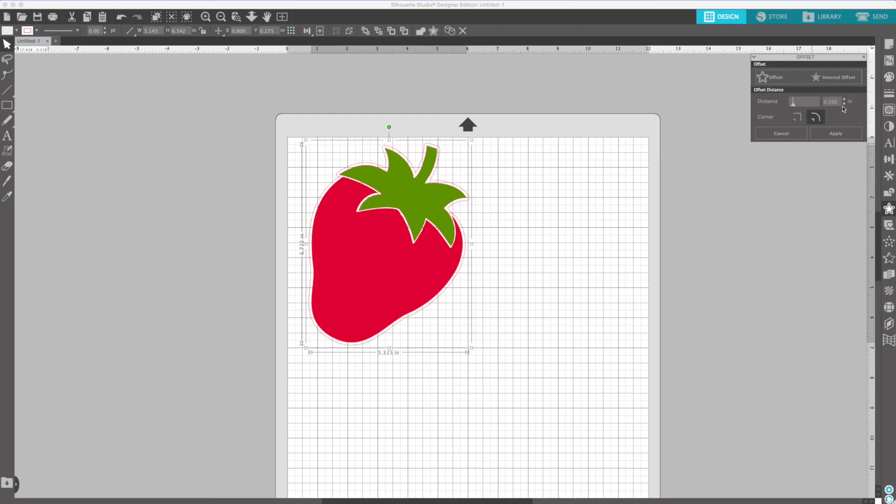
left_click(832, 136)
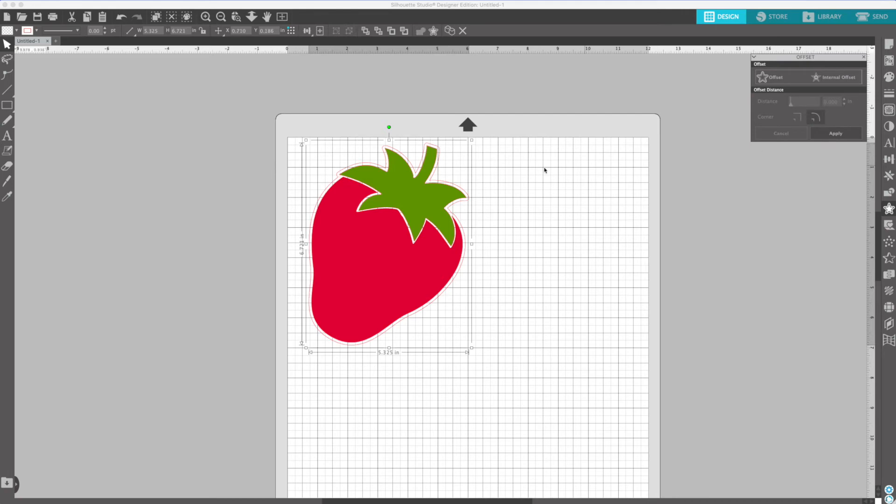
Step: Move the grouped strawberry to the right of its offset outline and fill the outline with white
left_click_drag(409, 200, 580, 207)
left_click(412, 174)
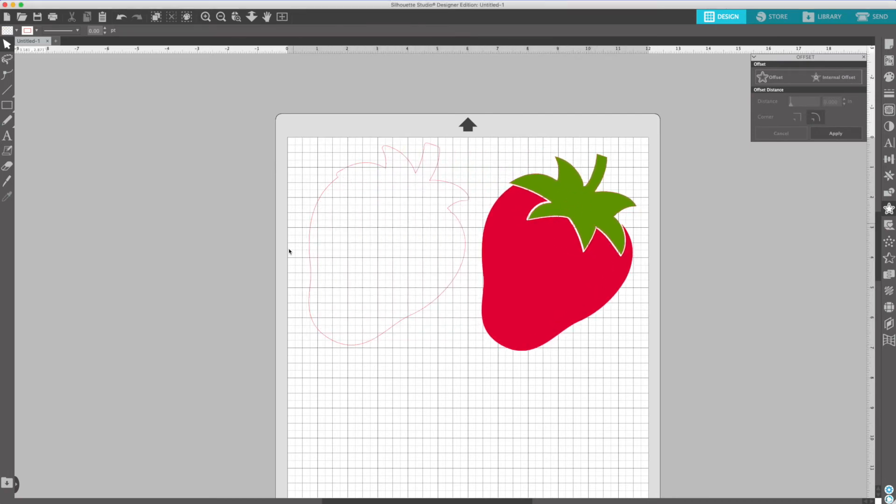
left_click(423, 163)
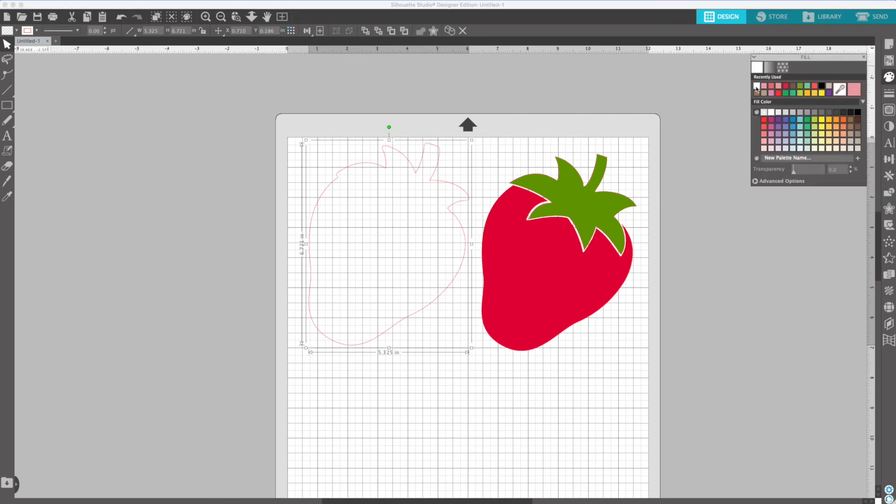
left_click(757, 87)
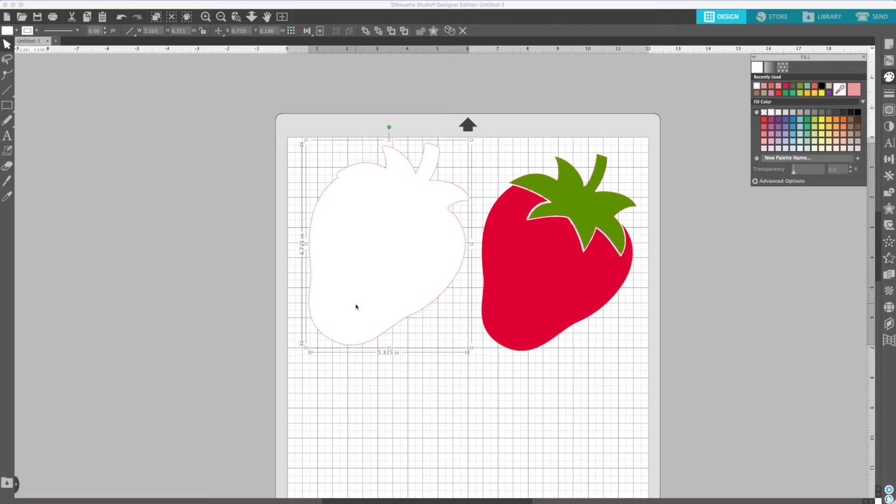
Step: Create an internal offset of the white strawberry shape at 0.100 in and move the new outline off the mat
left_click(888, 209)
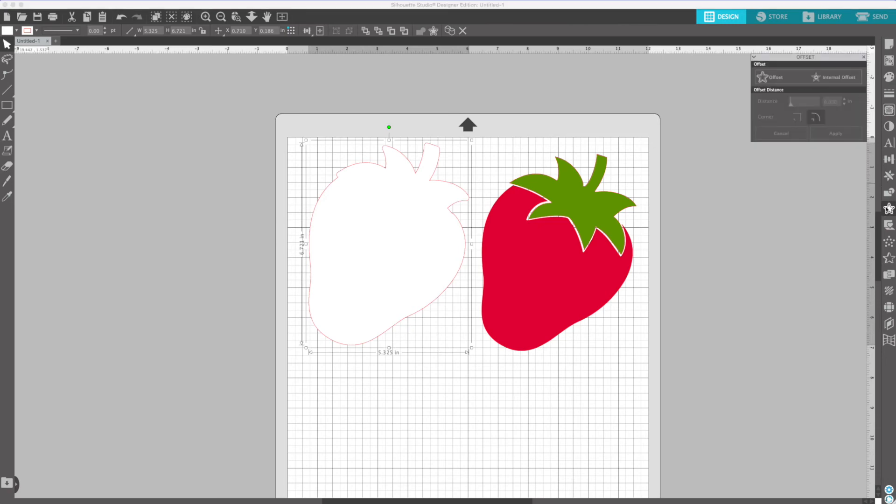
left_click(833, 78)
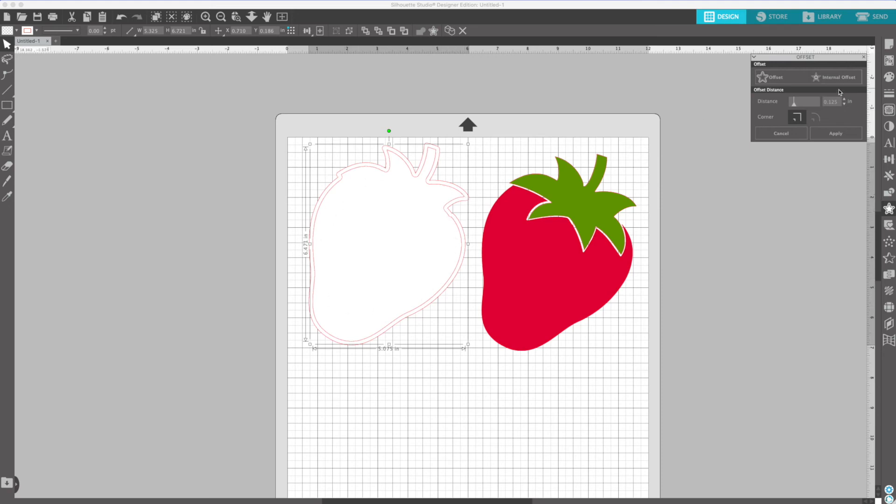
left_click(845, 104)
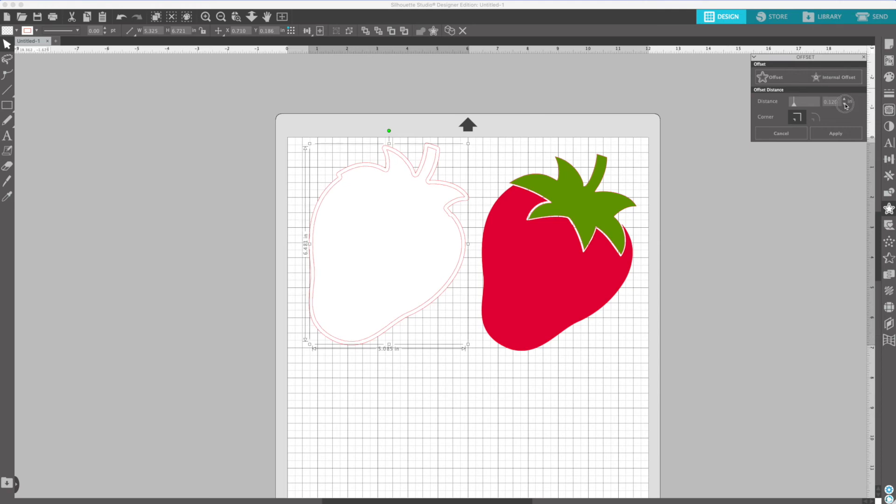
left_click(844, 104)
left_click(845, 103)
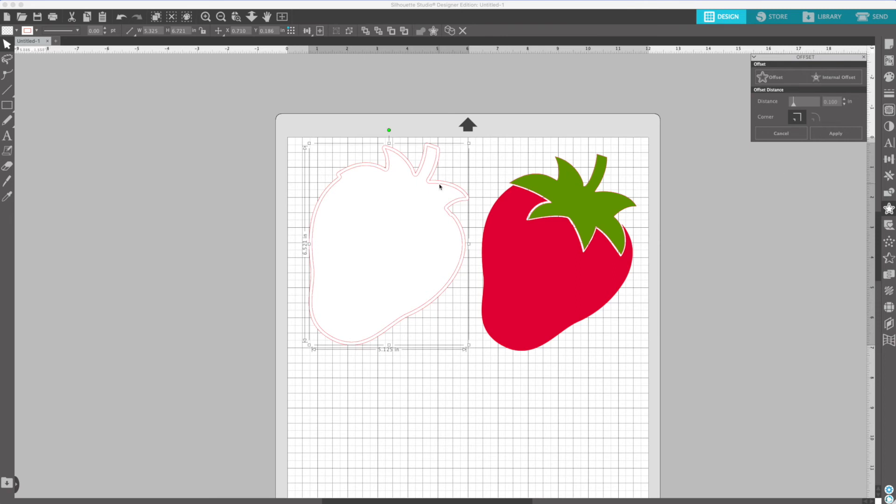
left_click_drag(428, 187, 220, 160)
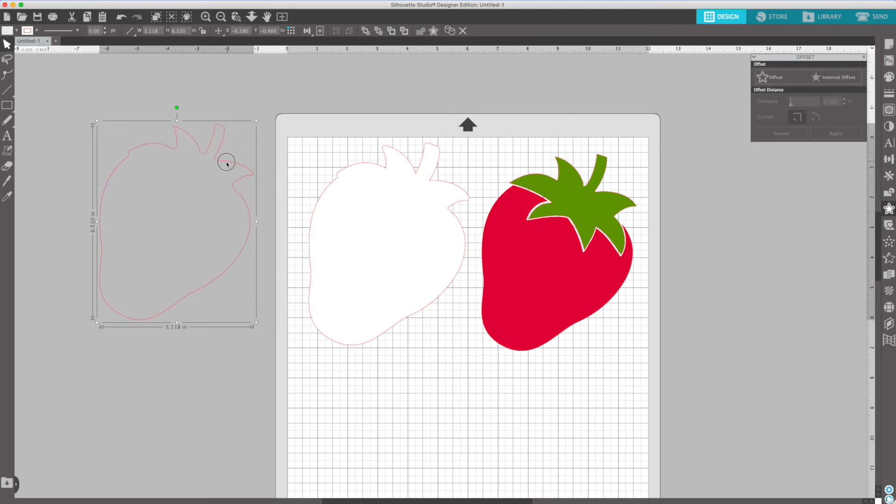
Step: Fit the internal outline inside the white strawberry shape to compare them, and move it off the mat again
left_click(370, 201)
left_click(230, 240)
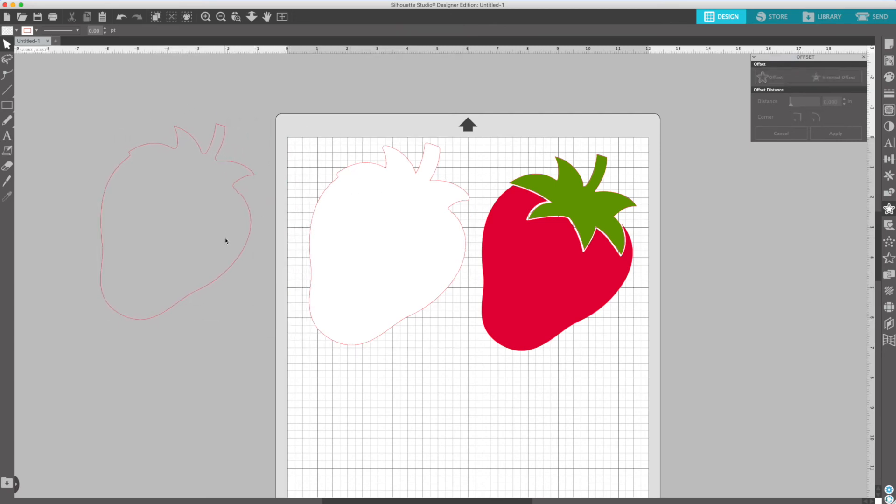
left_click(249, 241)
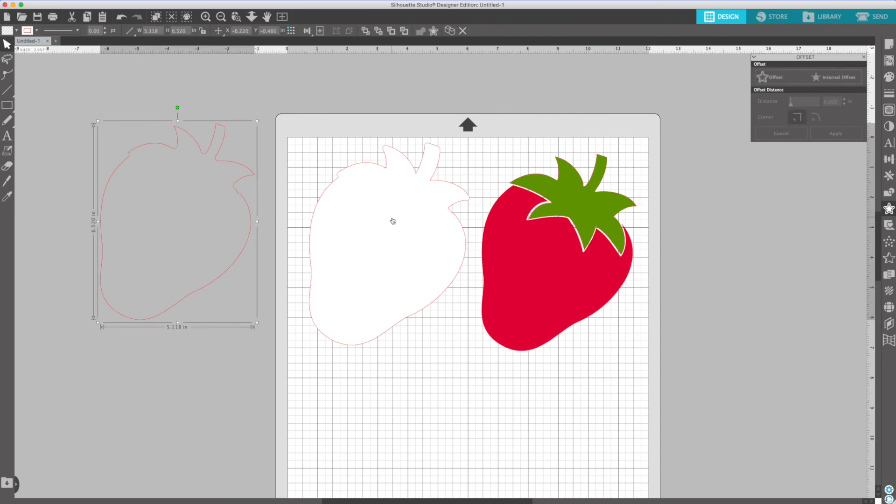
left_click_drag(236, 185, 446, 206)
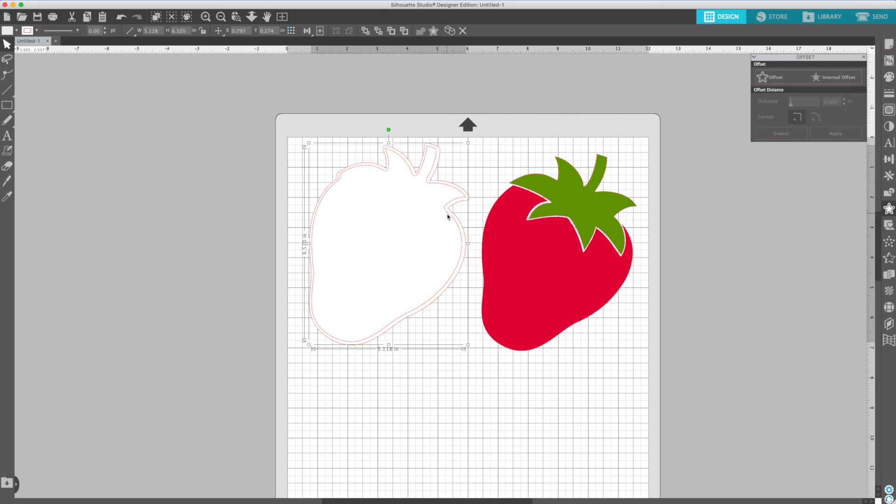
left_click_drag(449, 217, 242, 209)
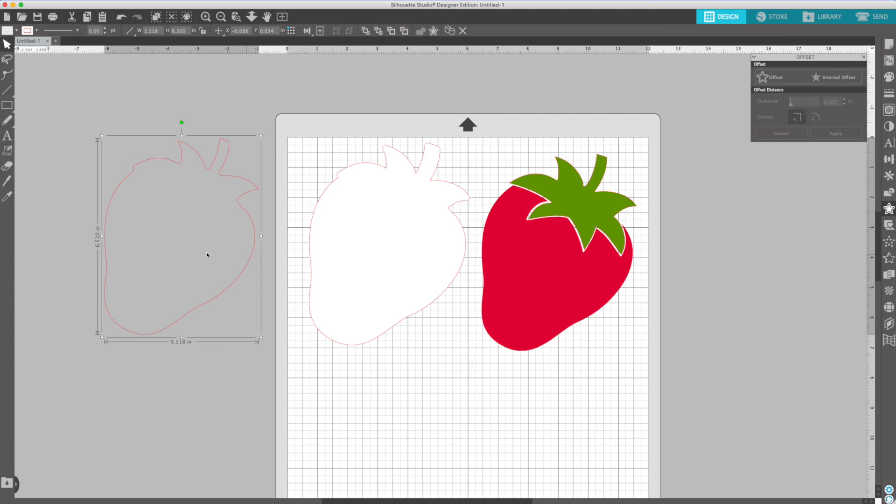
Step: Duplicate the internal offset outline, place the copy below the original, and flip the copy horizontally
right_click(209, 303)
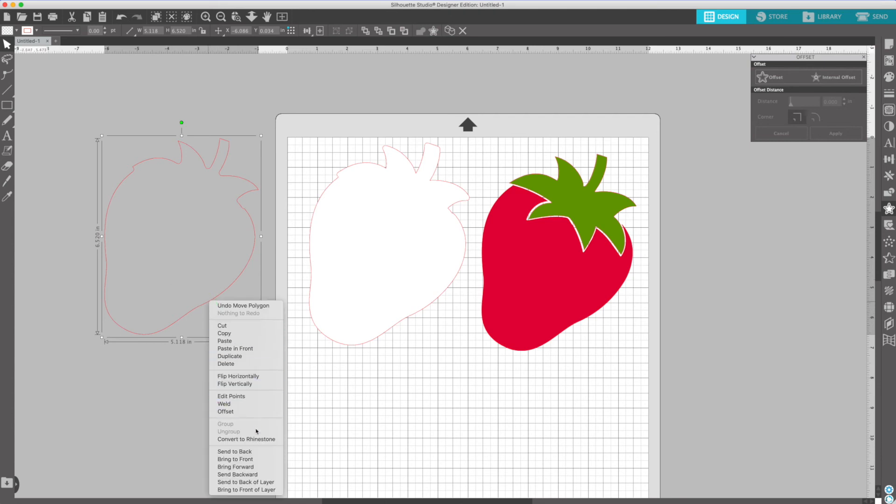
left_click(250, 356)
left_click_drag(236, 291, 284, 446)
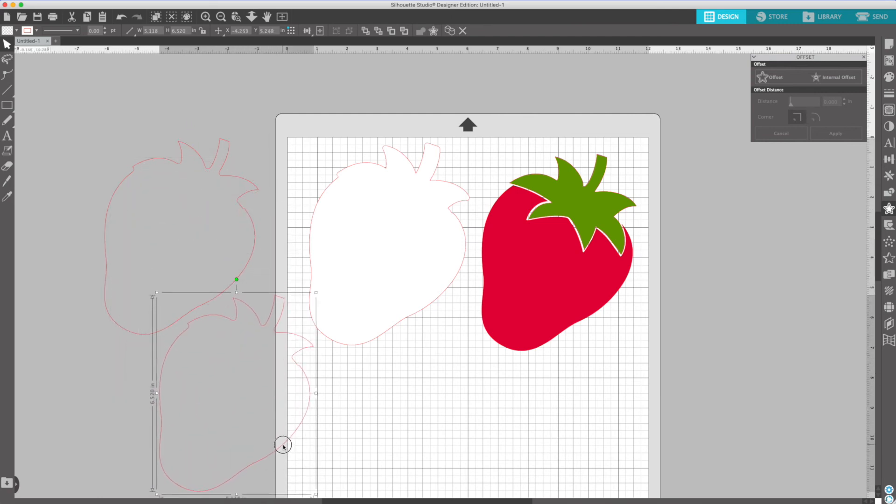
right_click(283, 447)
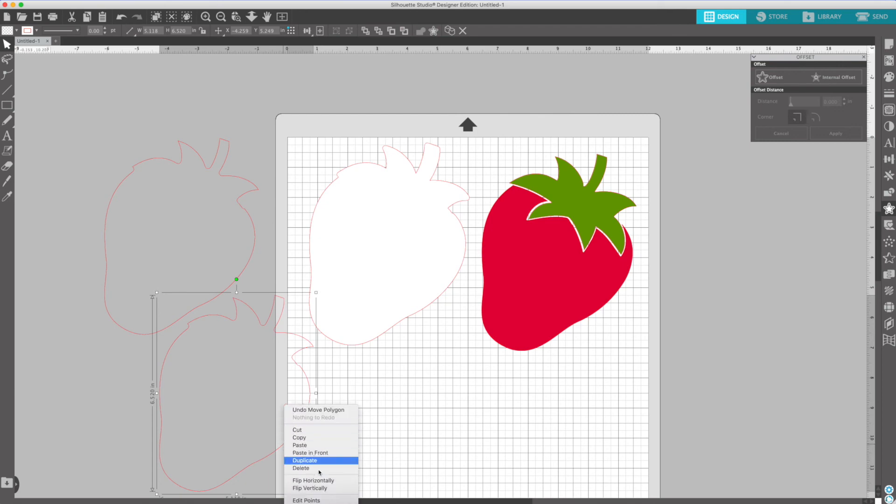
left_click(317, 400)
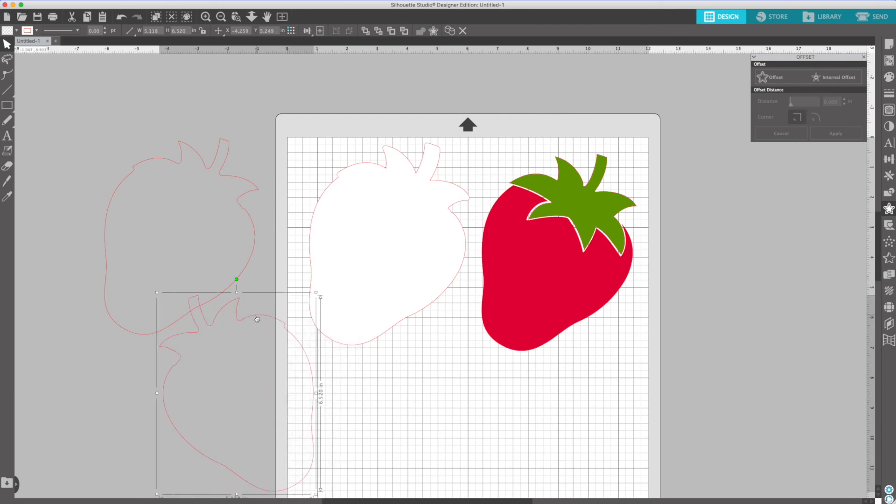
Step: Try the mirrored outline over the lower part of the white strawberry shape, and move it back off
left_click_drag(259, 316, 411, 283)
left_click(424, 198)
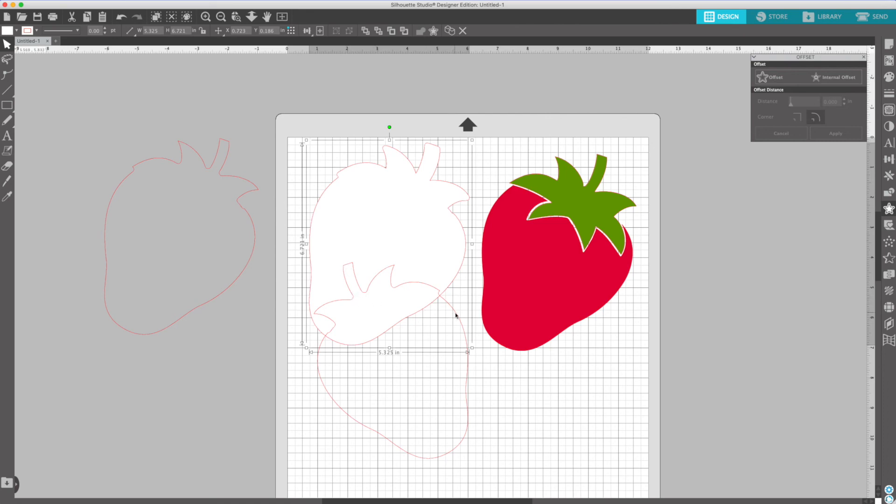
left_click(465, 392)
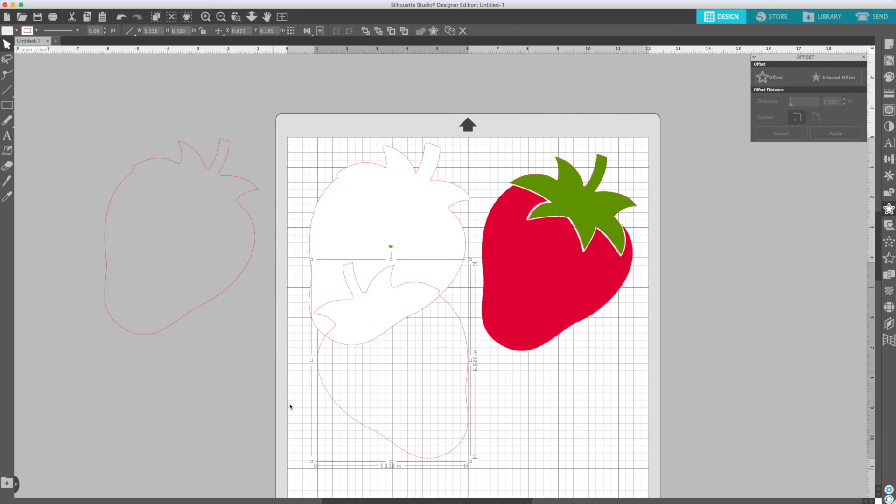
left_click_drag(355, 423, 221, 460)
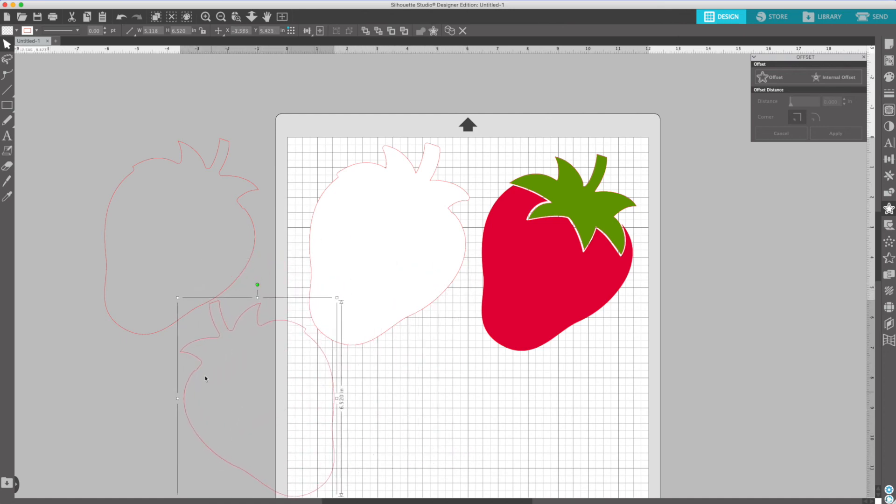
Step: Move the mirrored outline up and away from the white strawberry shape, overlapping the first internal outline, and clear the selection
left_click(207, 163)
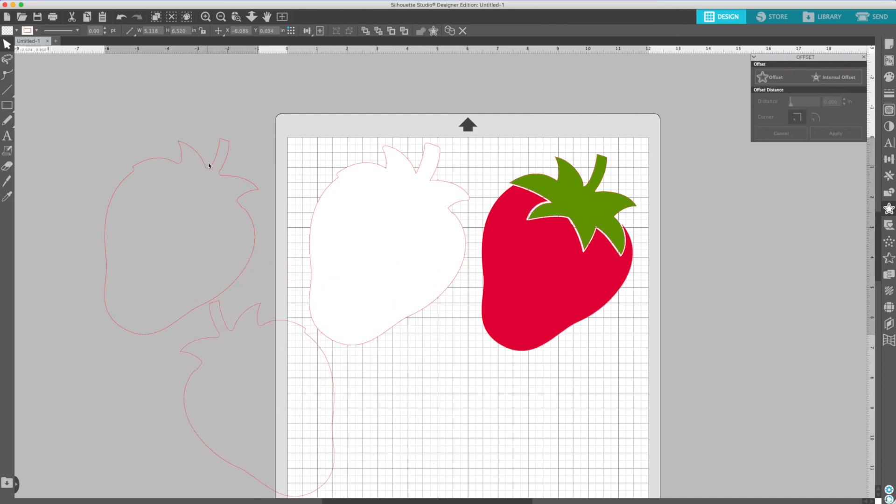
left_click(328, 361)
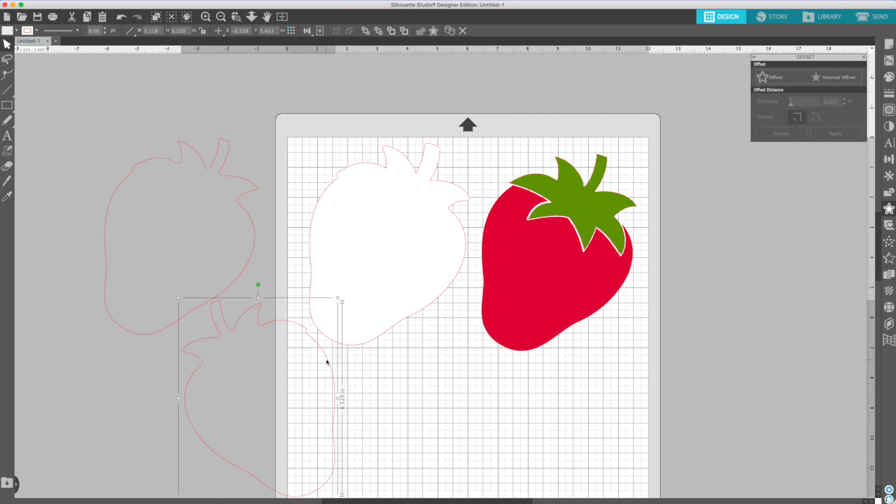
left_click(374, 340)
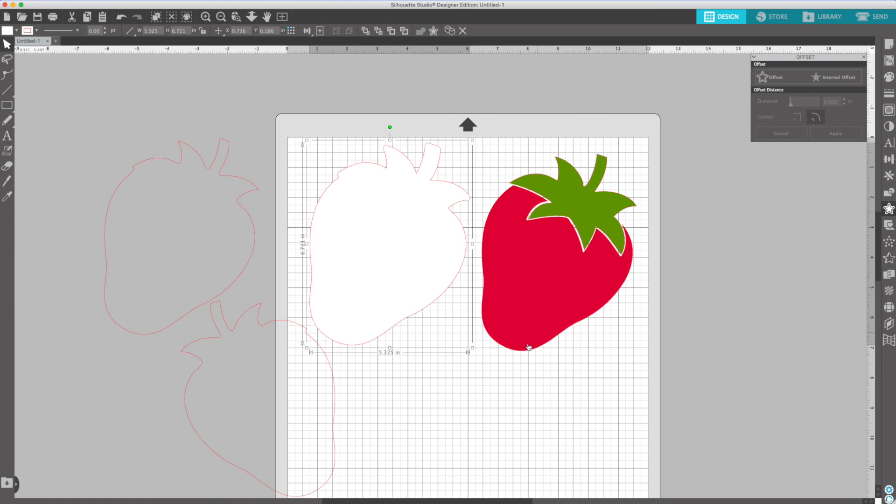
left_click(331, 353)
left_click_drag(330, 353, 307, 310)
left_click(414, 356)
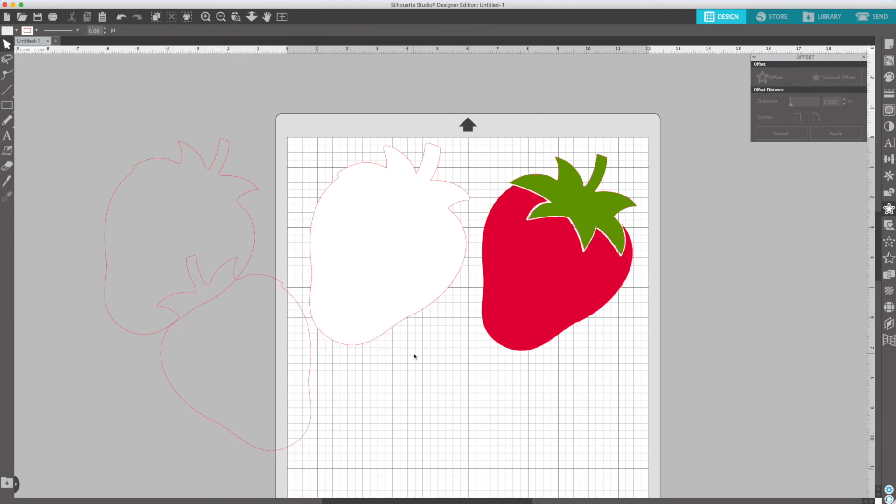